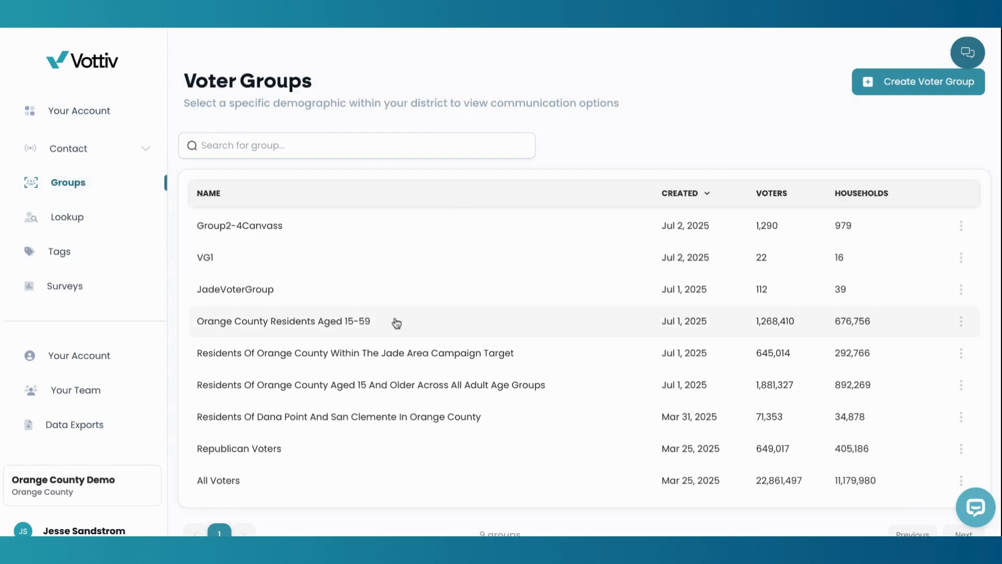
Look over the existing voter groups and start creating a new voter group.
scroll(395, 324, down, 1)
scroll(395, 323, down, 2)
scroll(394, 292, up, 3)
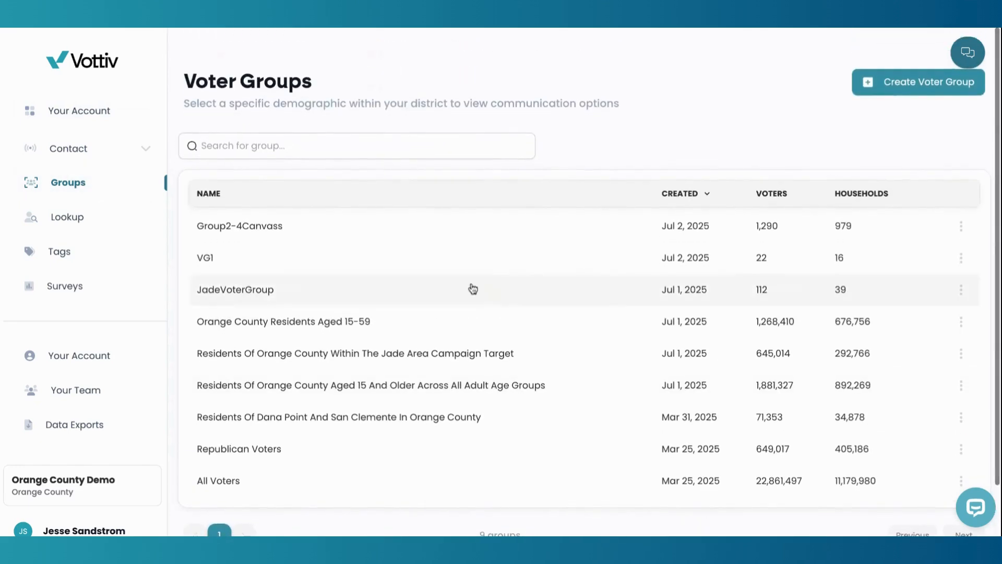
click(897, 87)
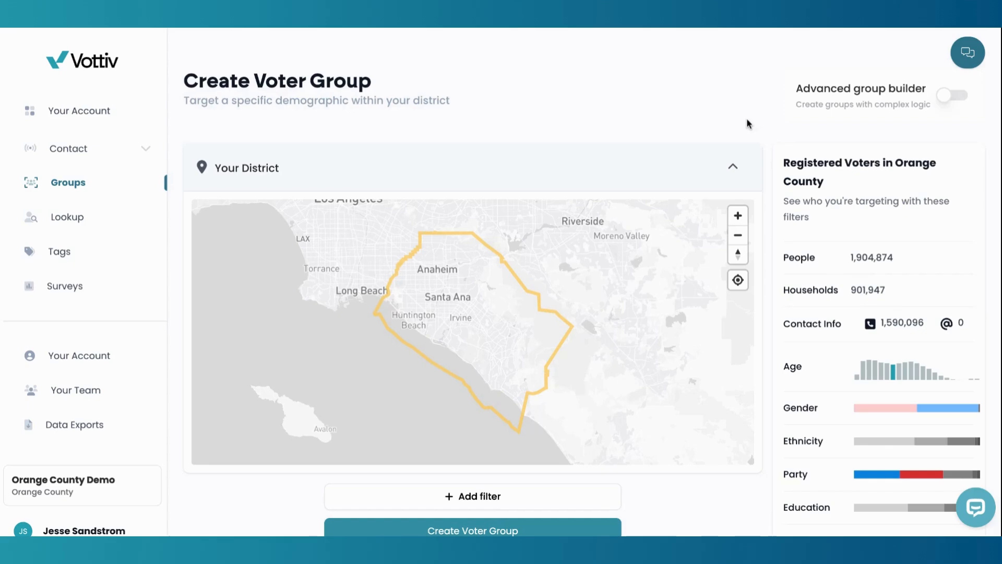
Examine the demographic breakdown of Orange County's registered voters, read through the extended demographic report, and close the report.
scroll(909, 335, down, 2)
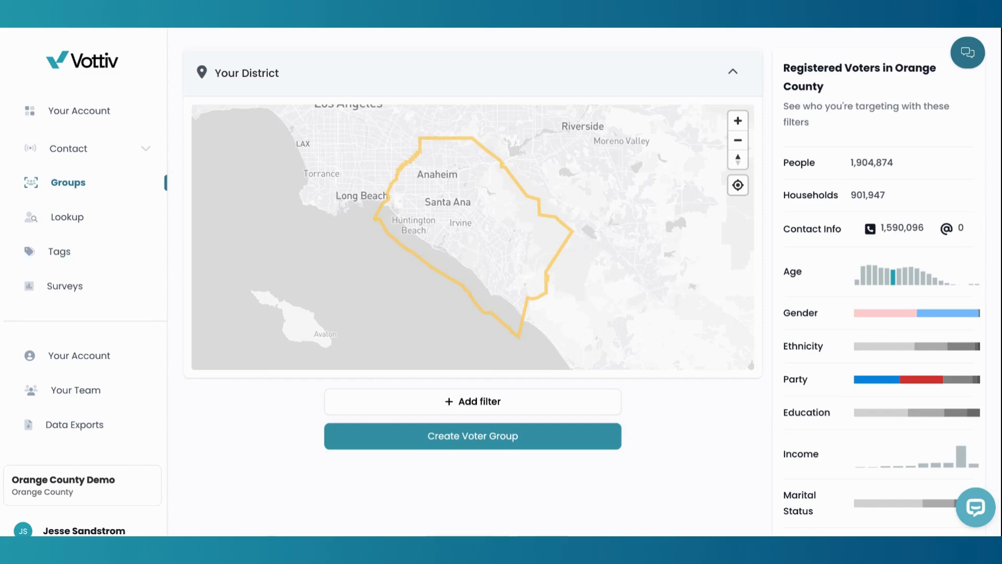
scroll(940, 292, down, 1)
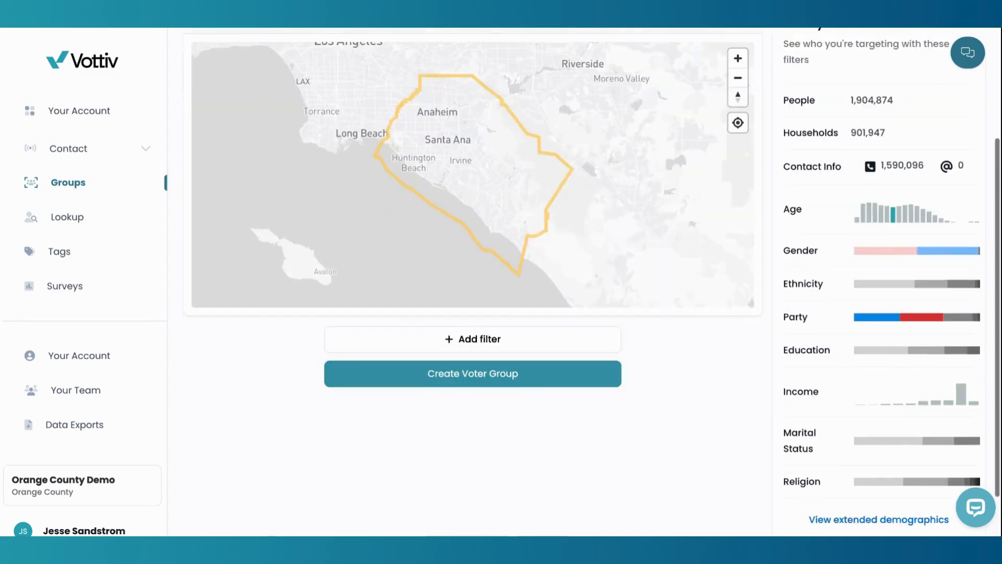
mouse_move(919, 260)
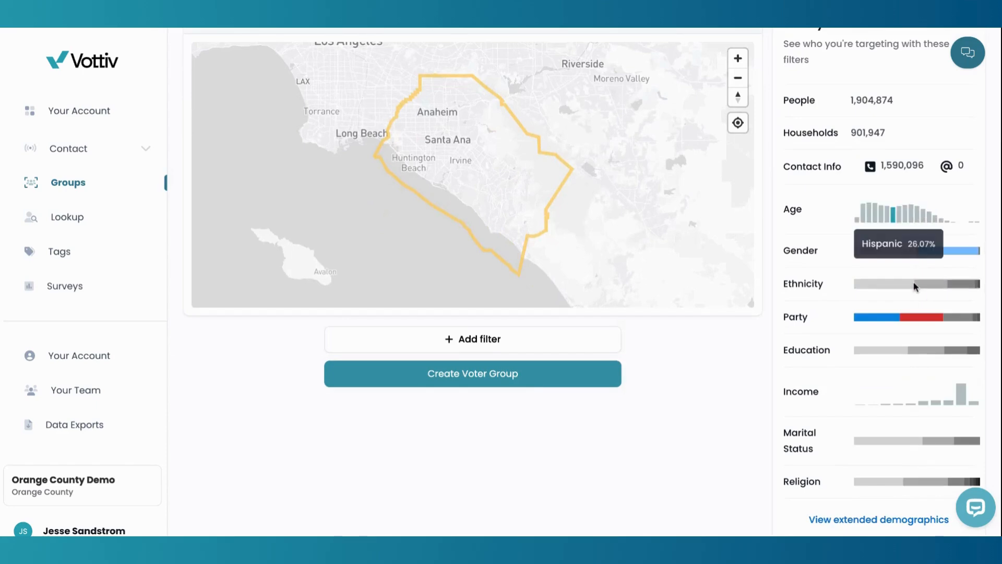
mouse_move(905, 350)
scroll(906, 351, down, 1)
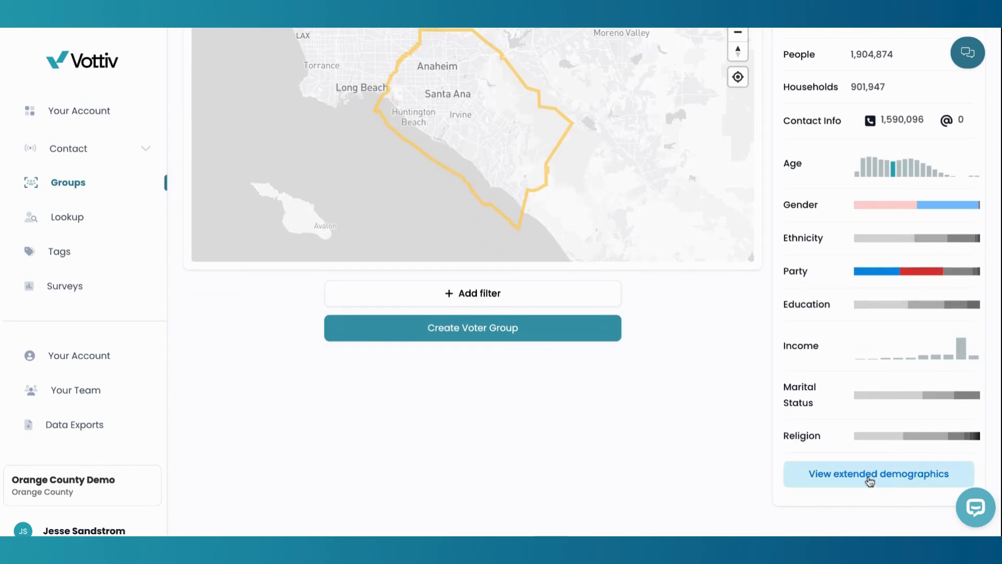
click(879, 474)
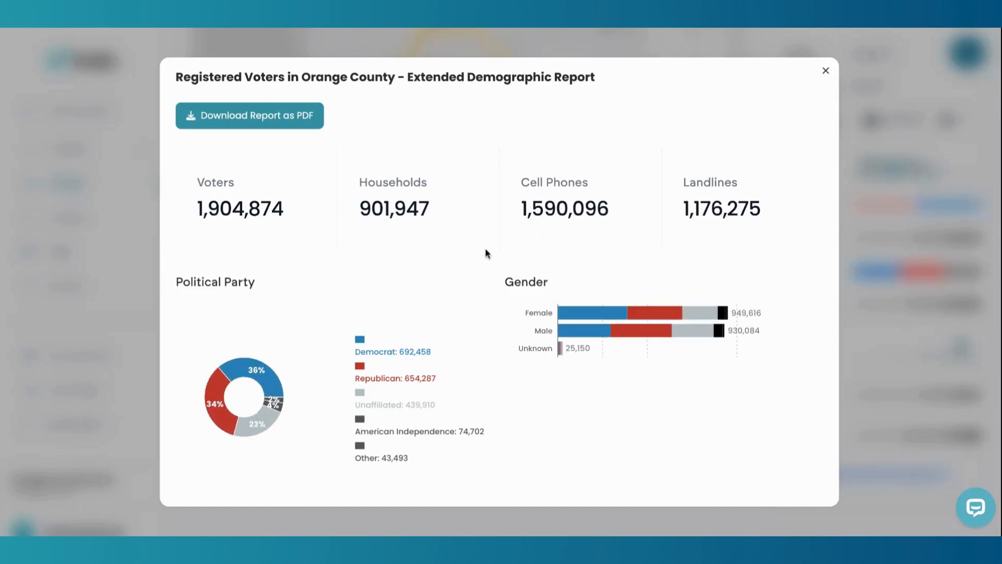
scroll(486, 253, down, 4)
scroll(485, 253, down, 8)
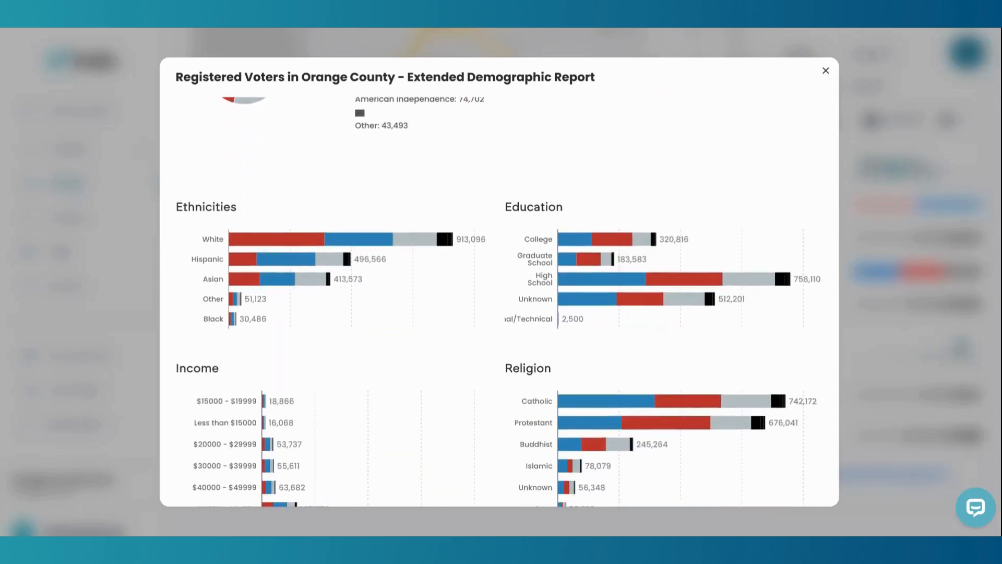
scroll(583, 477, down, 10)
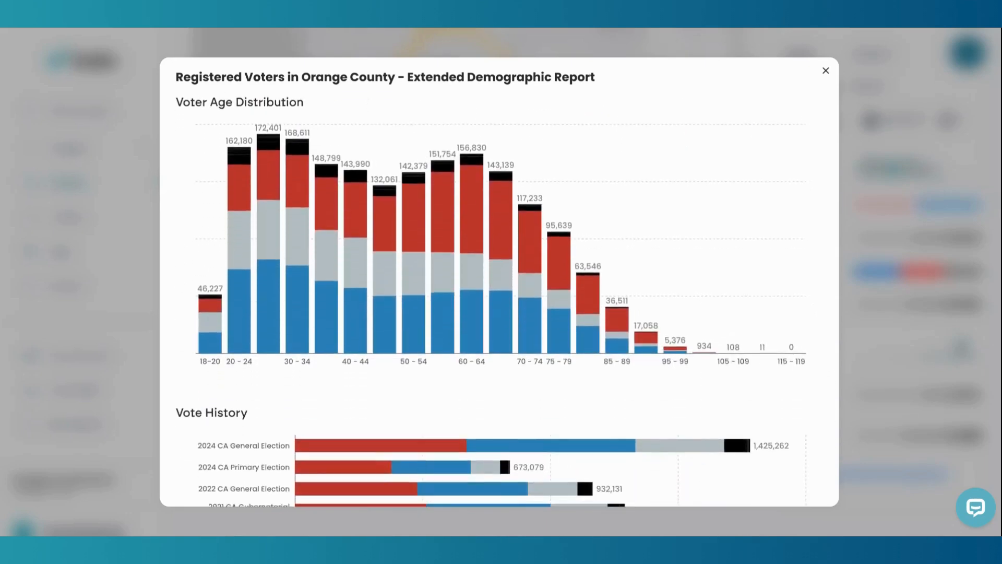
scroll(577, 394, up, 20)
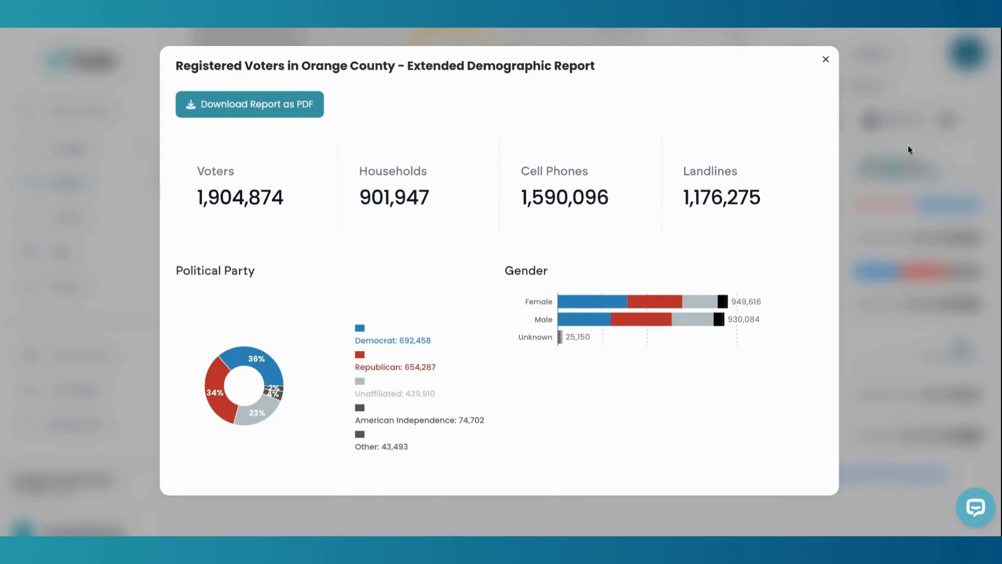
click(826, 60)
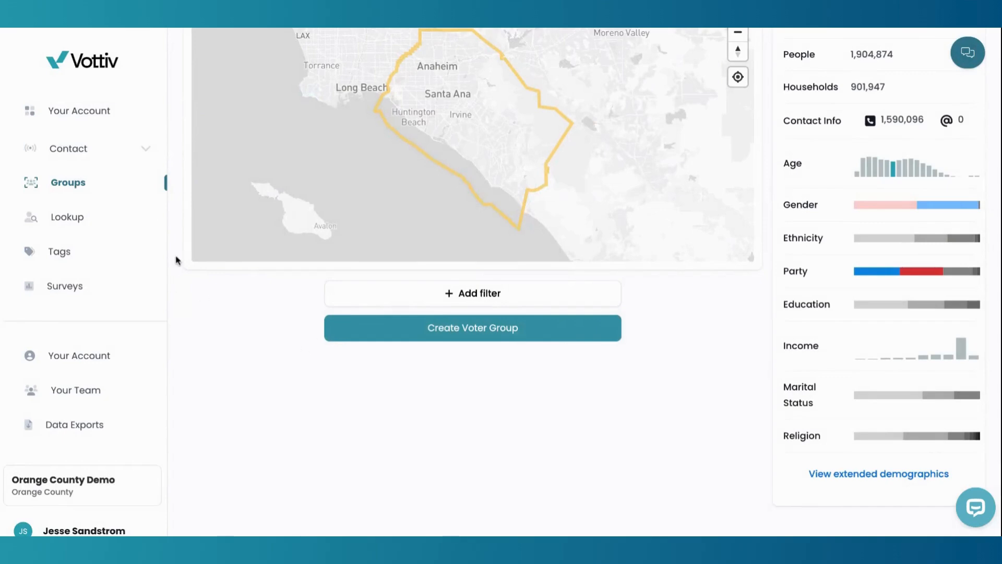
Add a Voting History filter to the new voter group.
scroll(175, 260, up, 2)
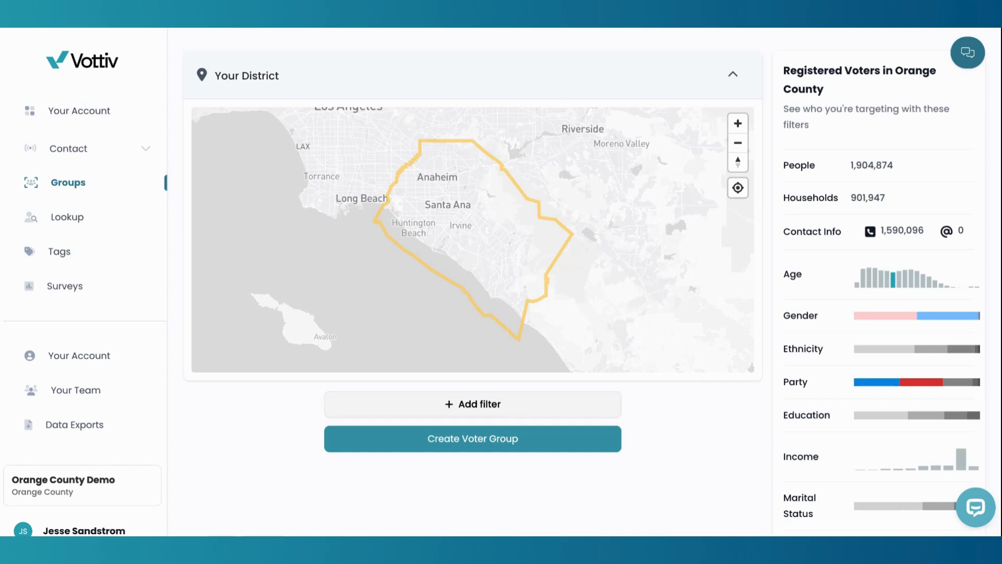
click(463, 397)
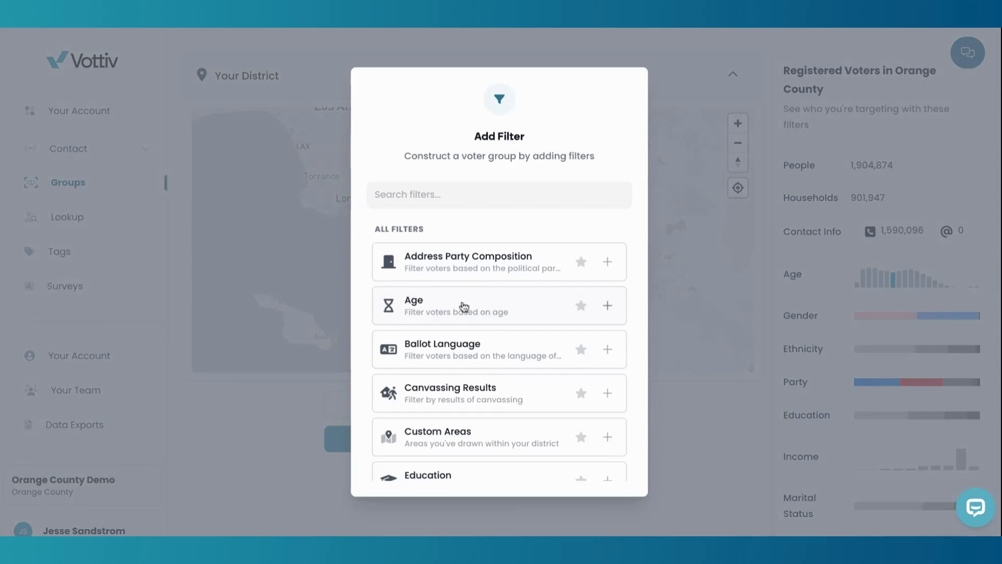
scroll(465, 307, down, 5)
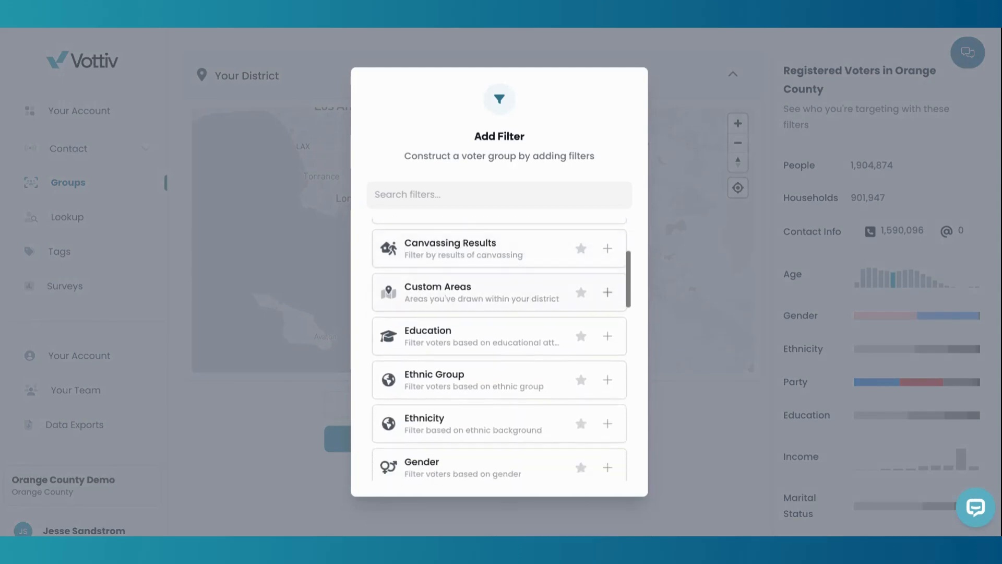
scroll(500, 347, down, 5)
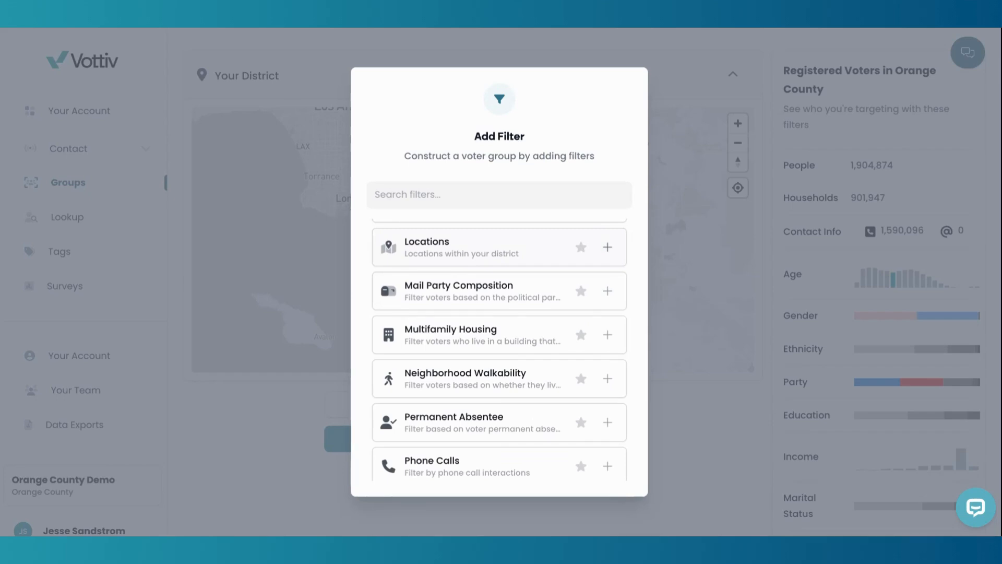
scroll(493, 365, down, 4)
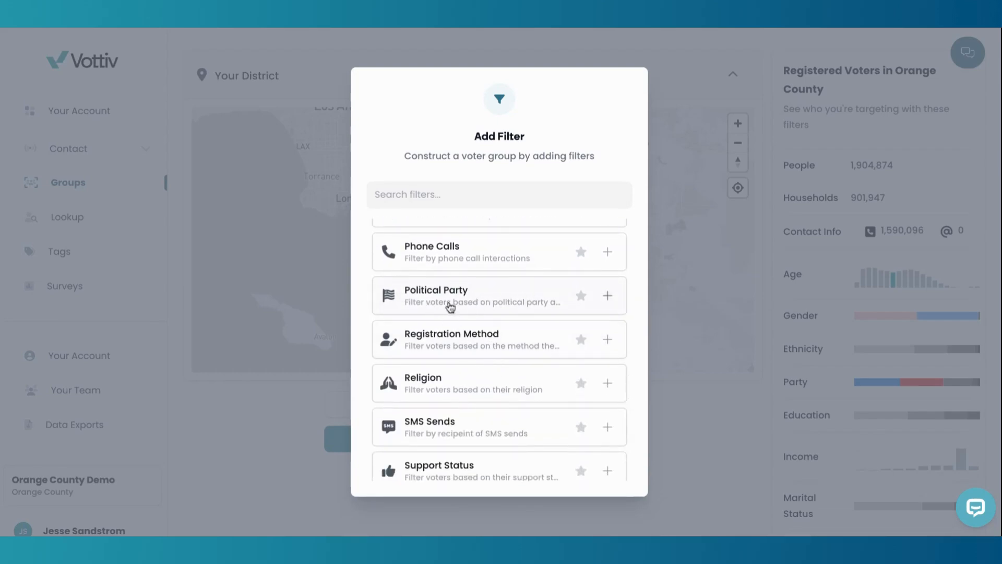
scroll(449, 311, down, 3)
scroll(451, 307, down, 3)
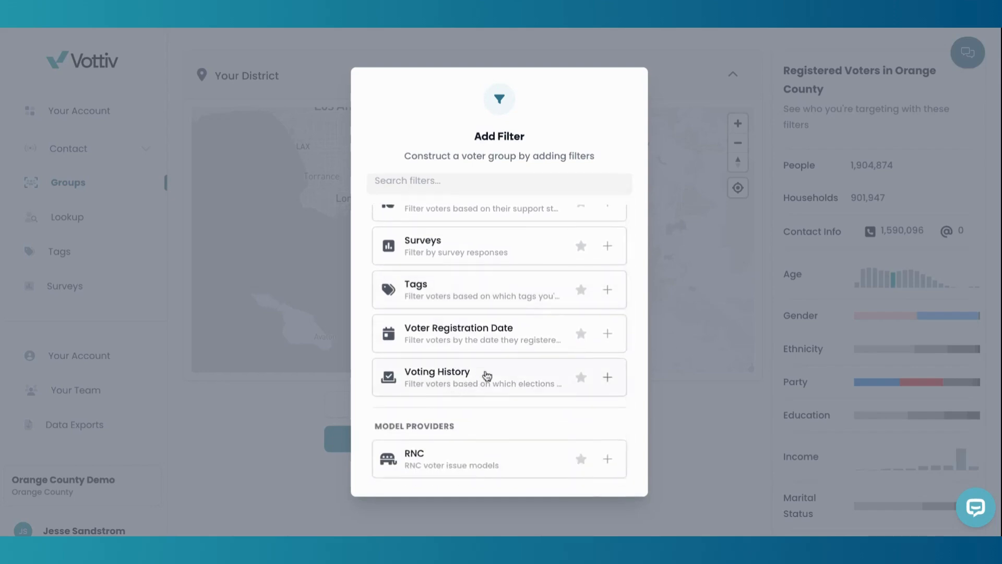
click(465, 389)
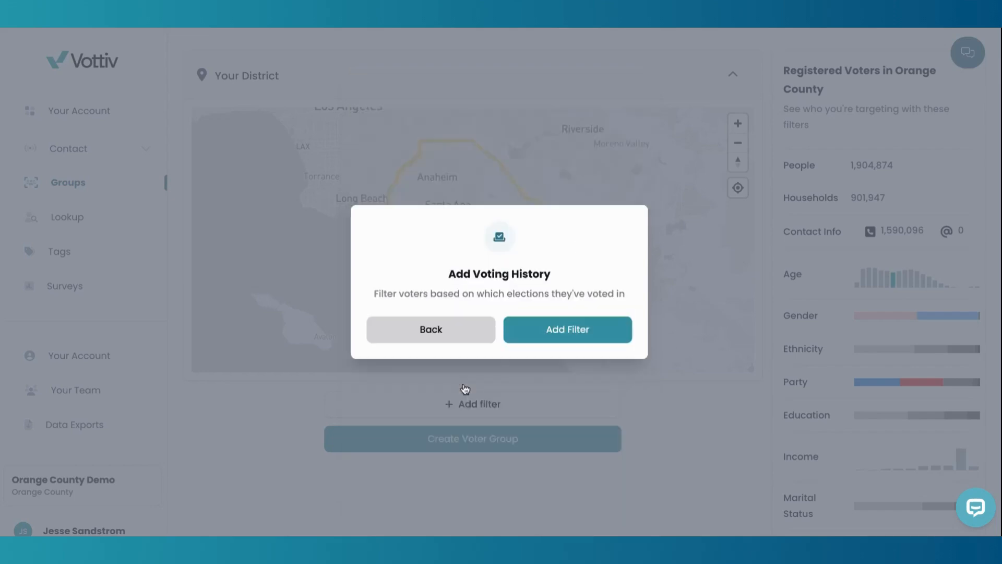
click(548, 335)
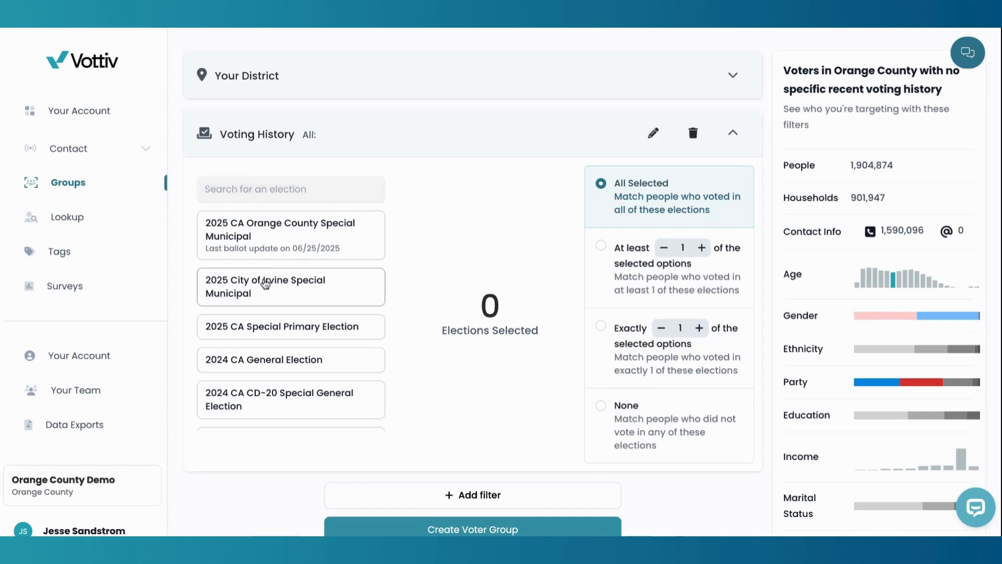
Select the 2024 CA Primary, 2022 CA Primary and 2020 CA Presidential and Congressional Primary elections in the Voting History filter.
scroll(286, 334, down, 5)
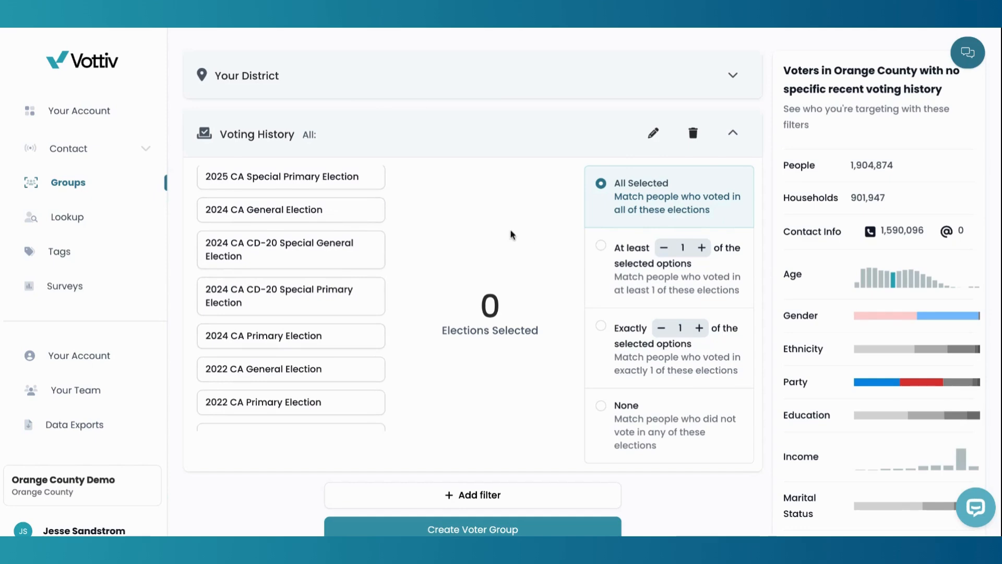
scroll(335, 241, up, 5)
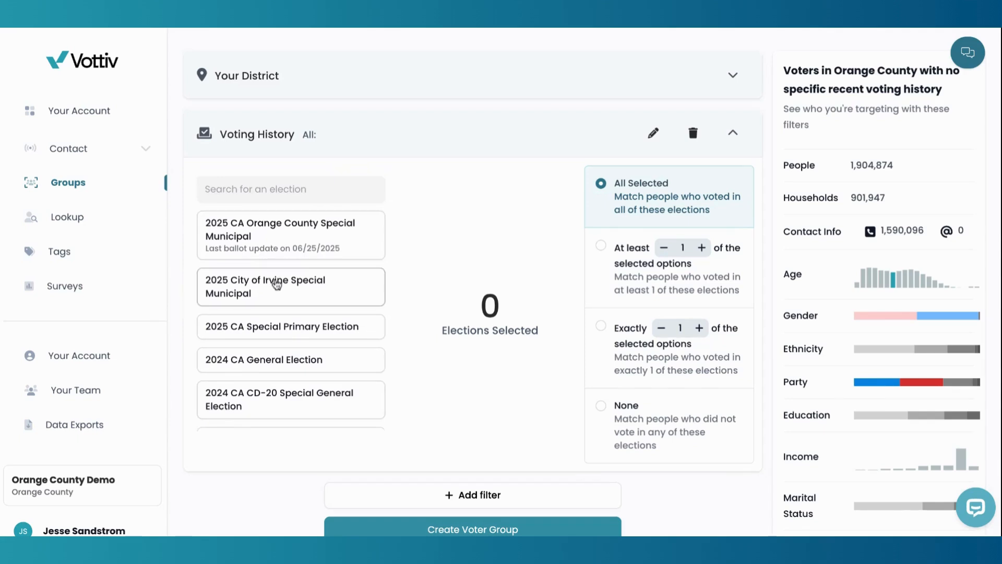
scroll(274, 285, down, 2)
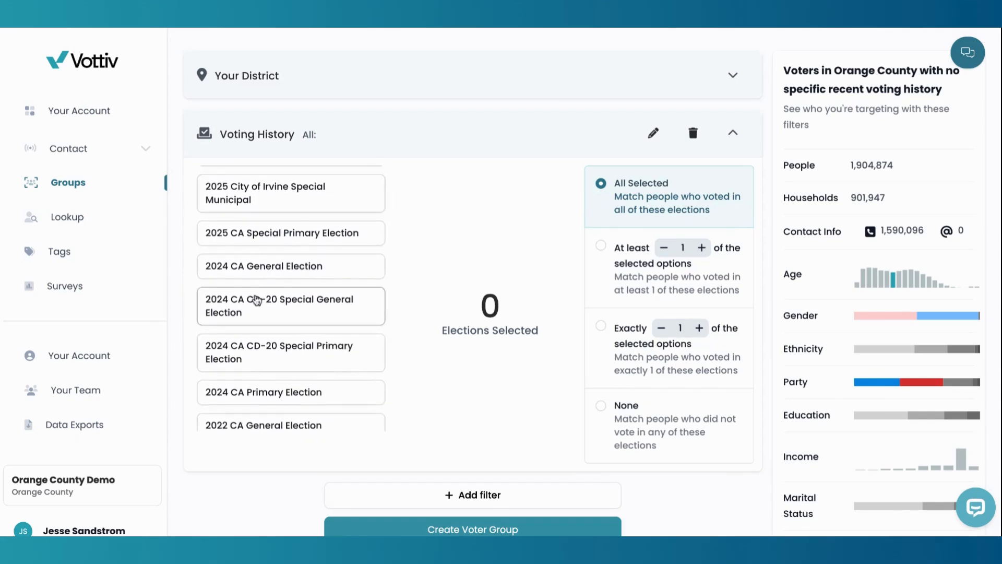
scroll(257, 301, down, 1)
click(256, 341)
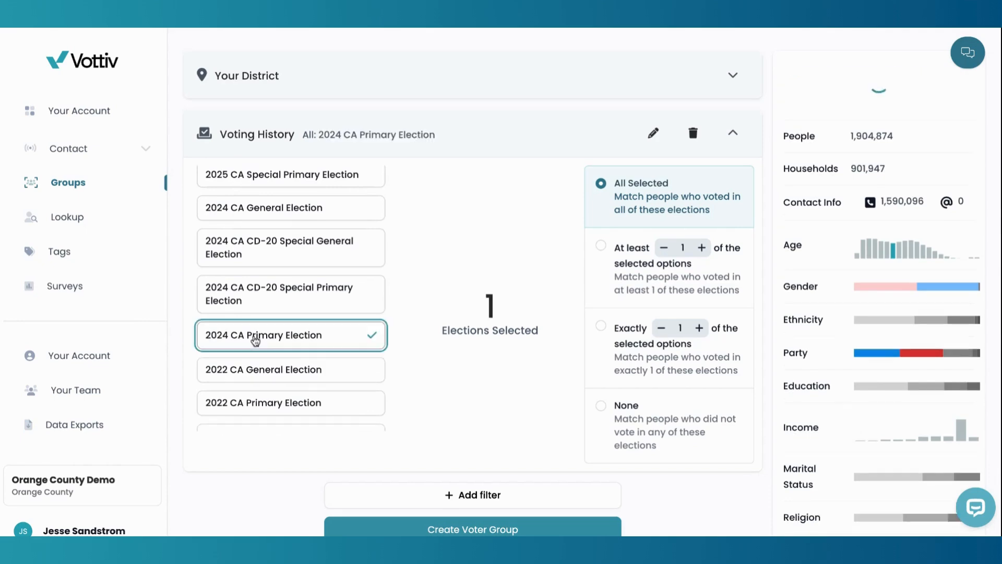
scroll(255, 340, down, 1)
click(253, 348)
scroll(255, 355, down, 3)
scroll(255, 359, down, 4)
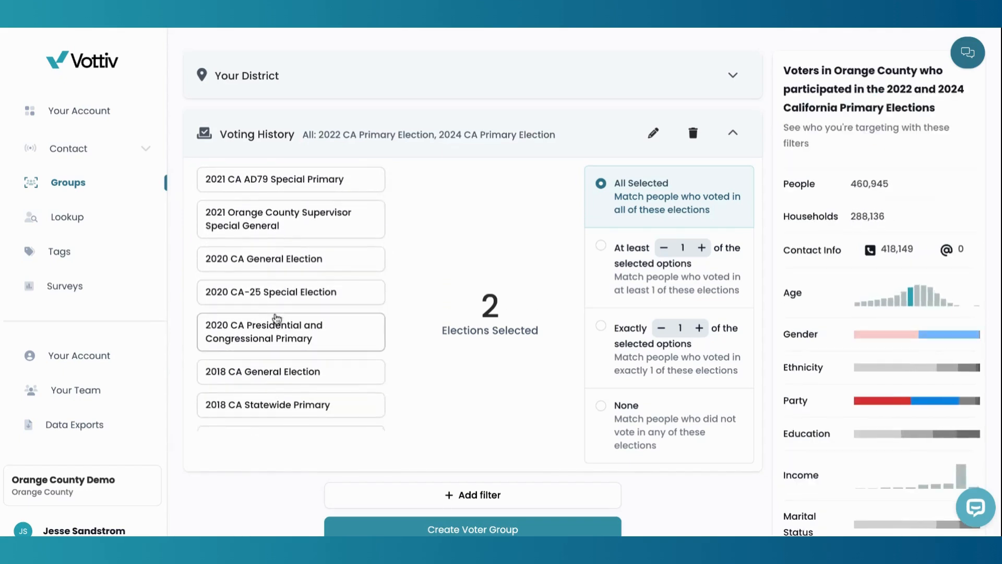
click(268, 329)
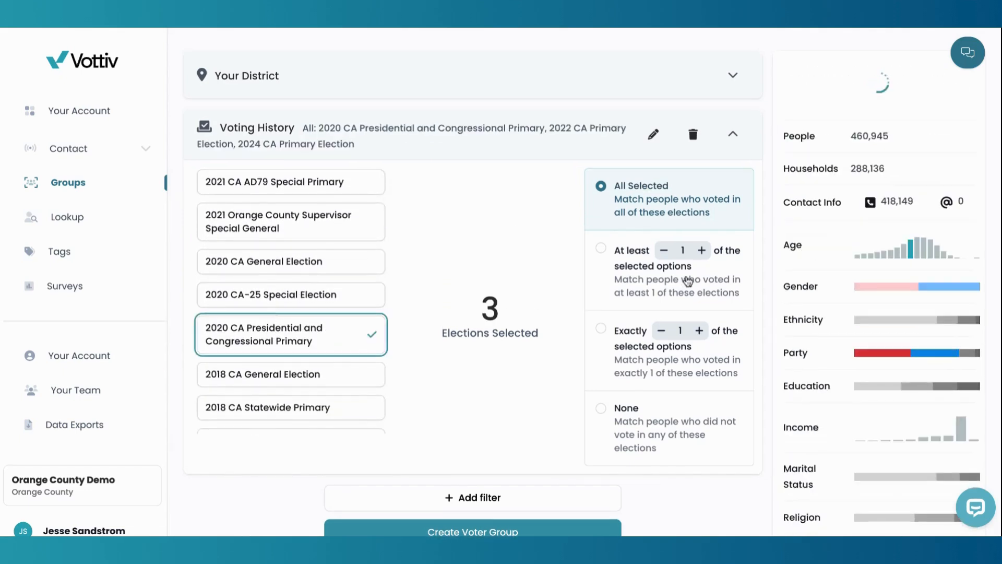
Set the Voting History filter to match people who voted in at least 2 of the selected elections.
click(605, 250)
click(702, 250)
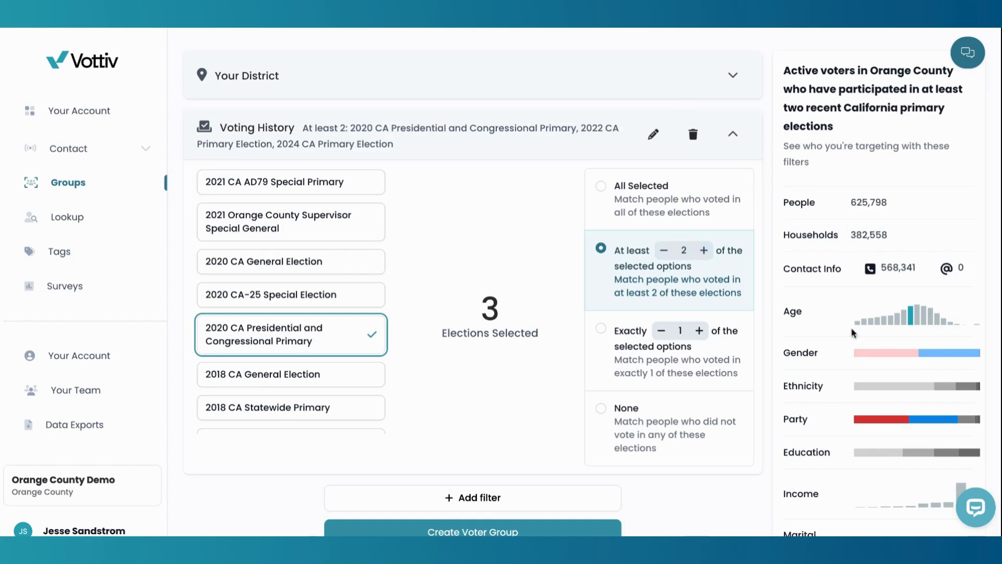
mouse_move(926, 423)
Add a Political Party filter to the voter group and restrict it to Republican voters.
scroll(533, 293, down, 1)
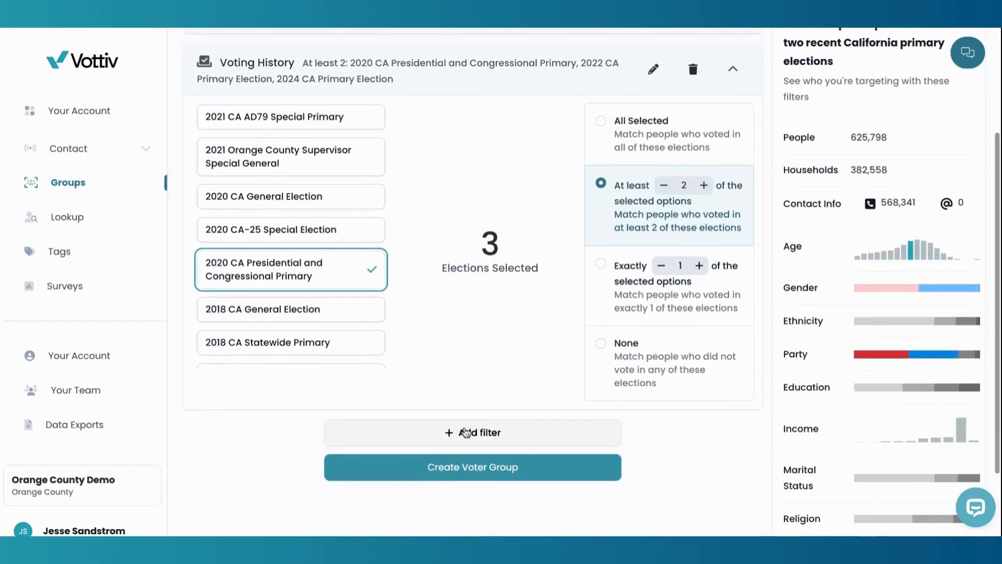
click(470, 433)
scroll(483, 389, down, 10)
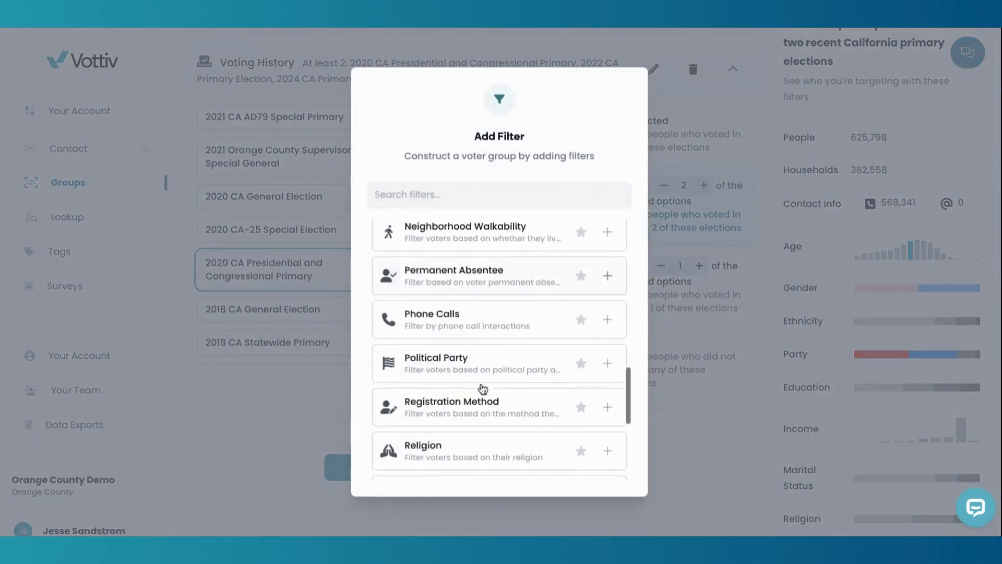
scroll(483, 389, up, 5)
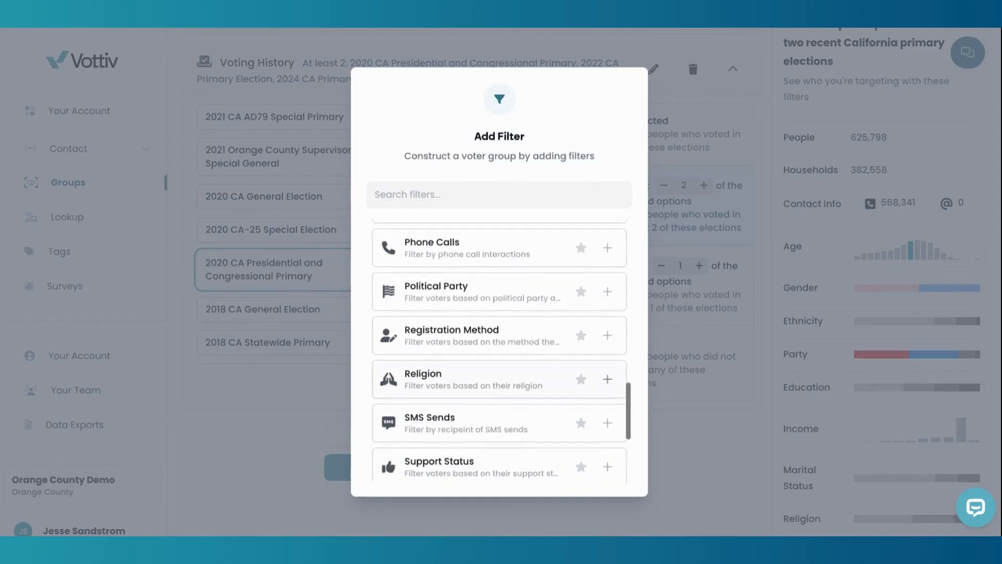
click(461, 282)
click(552, 328)
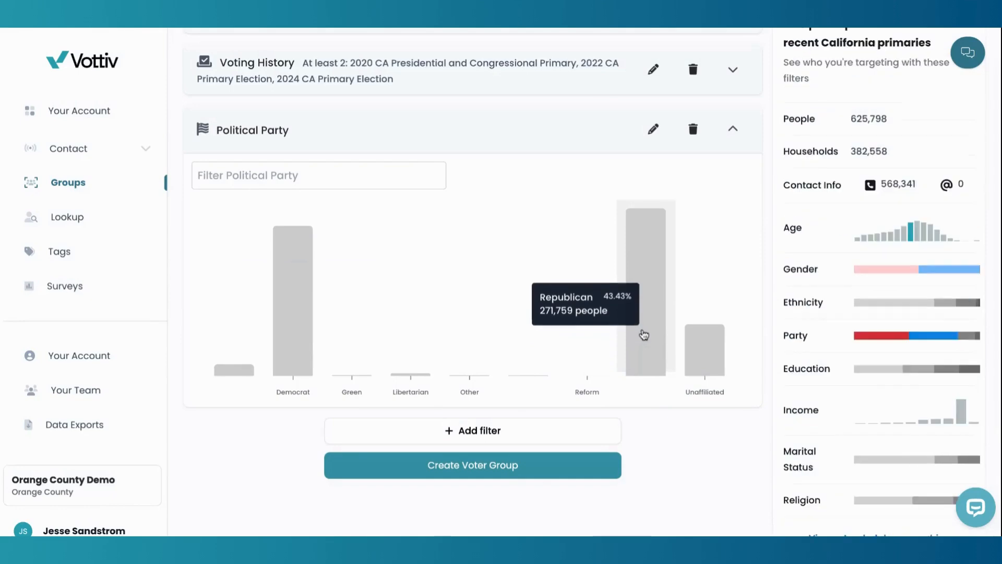
click(644, 335)
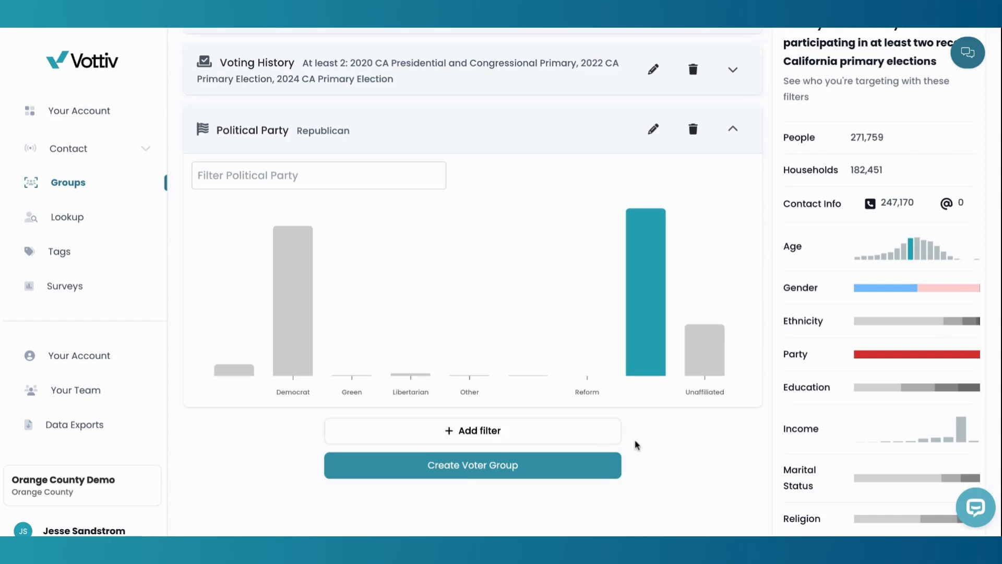
Add the Republican Party Score model from the RNC model provider as a filter to the voter group.
scroll(636, 445, down, 1)
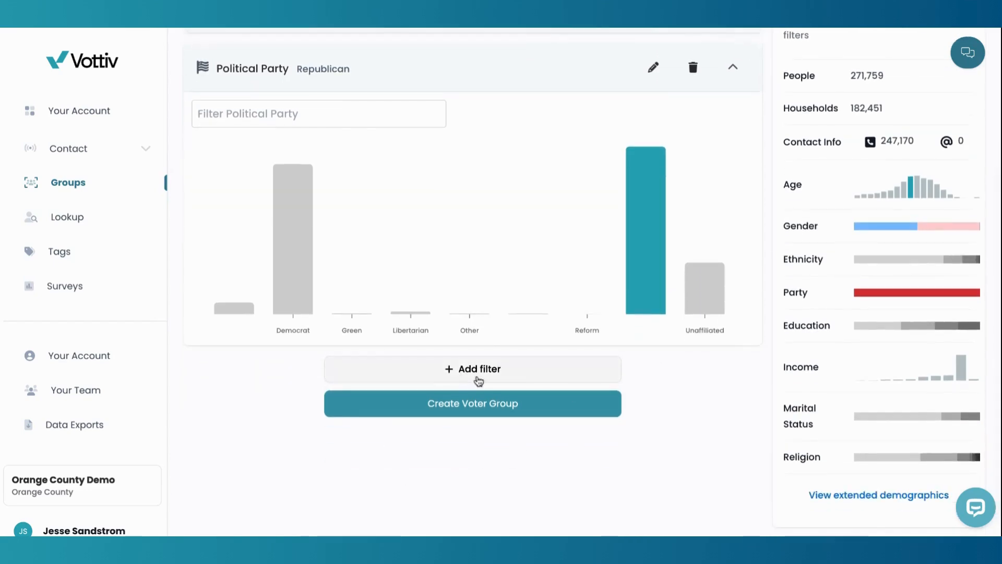
click(446, 372)
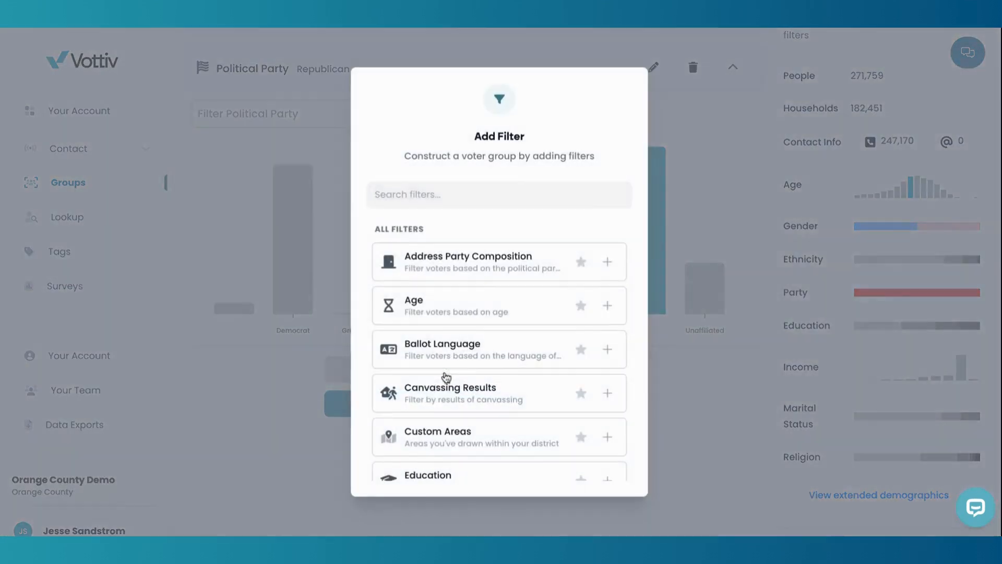
scroll(448, 380, down, 5)
scroll(500, 349, down, 10)
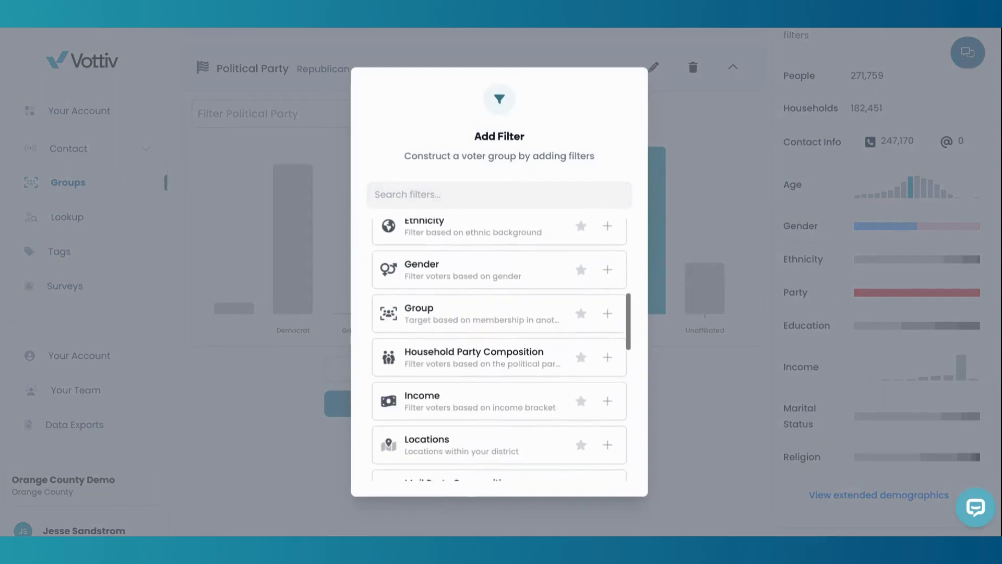
scroll(499, 350, down, 8)
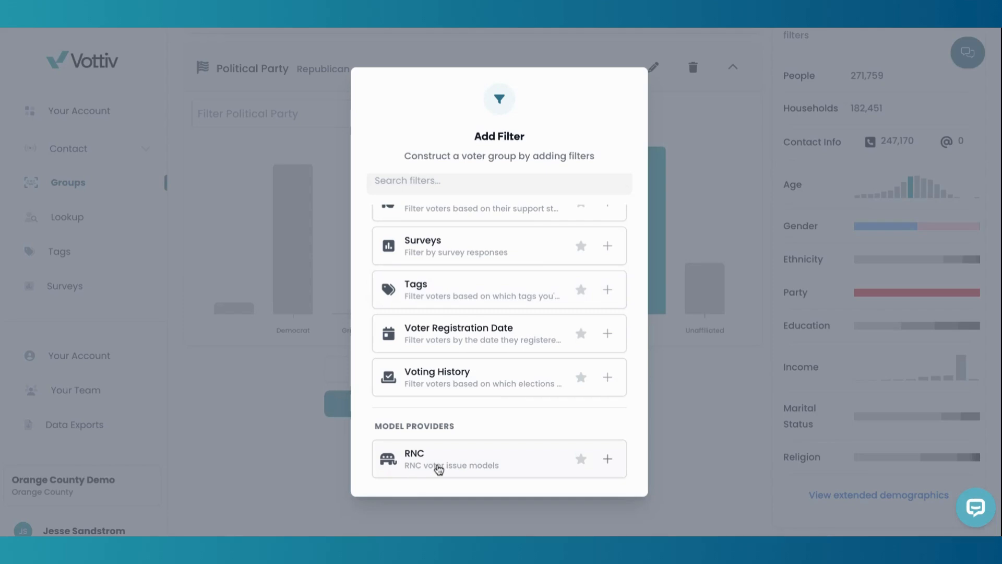
click(469, 458)
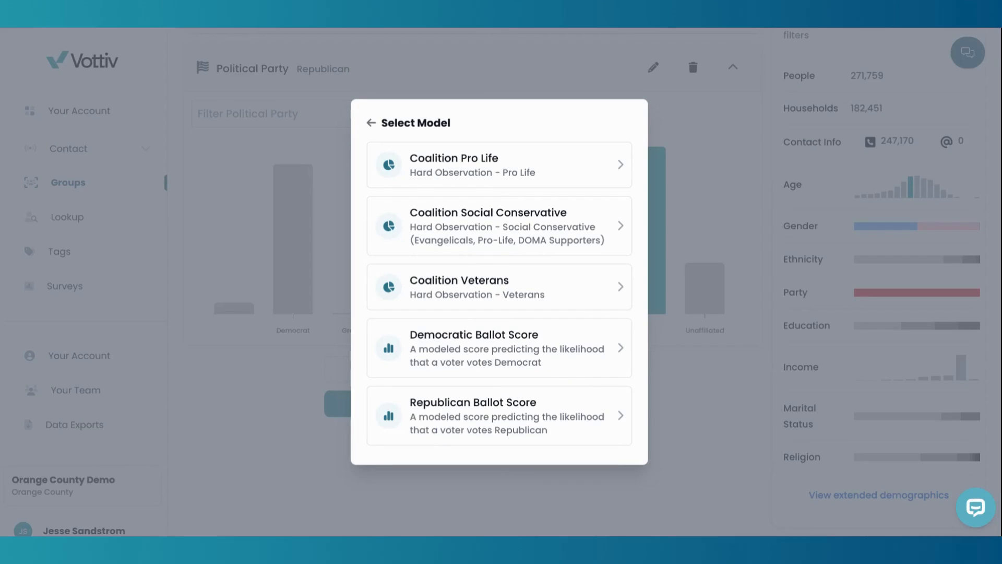
scroll(499, 294, down, 4)
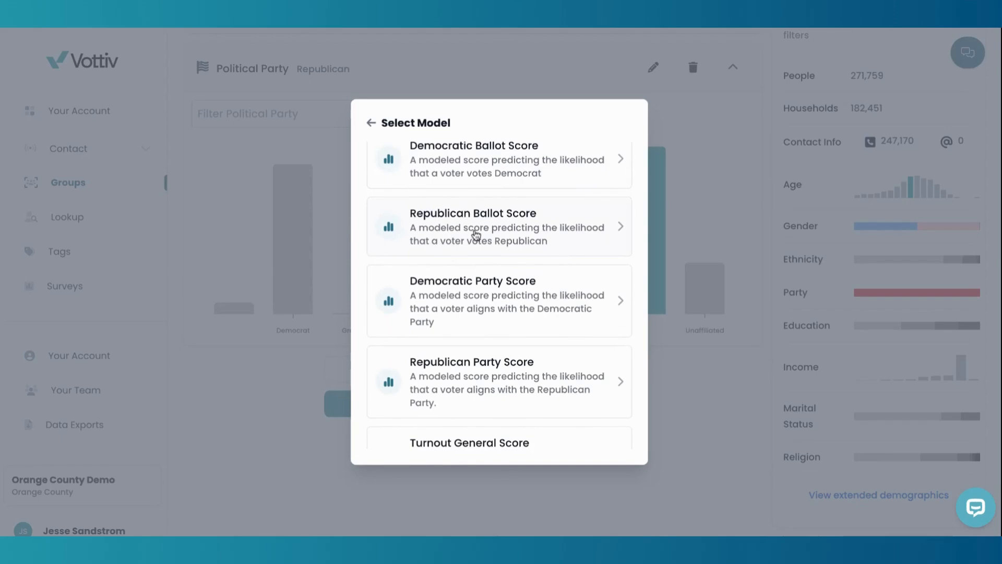
scroll(474, 231, down, 2)
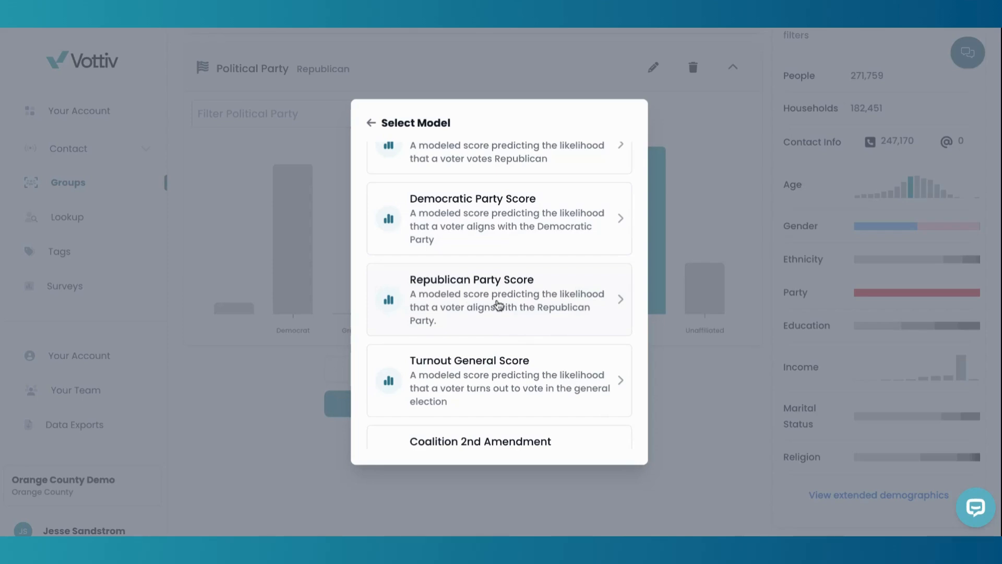
click(514, 320)
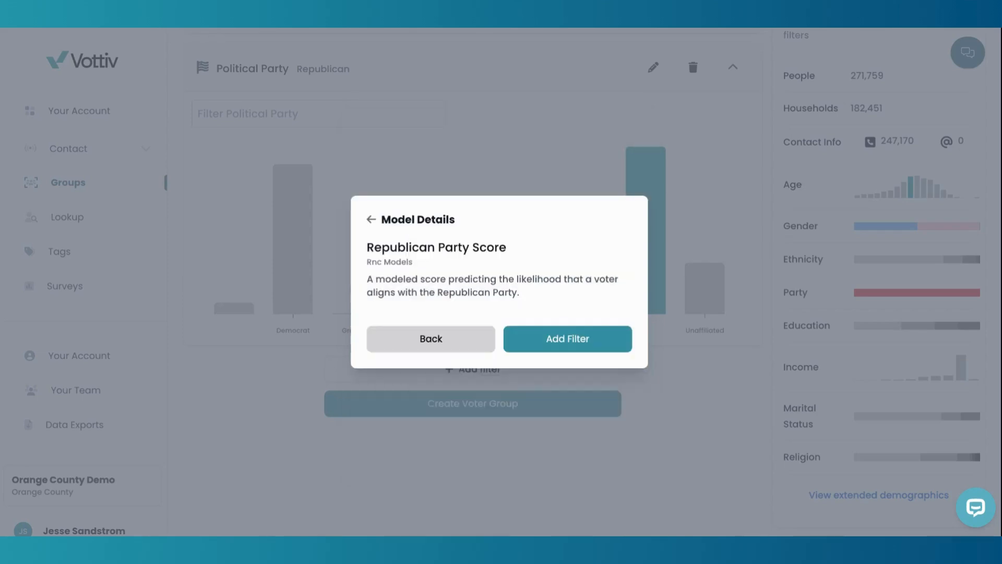
click(524, 340)
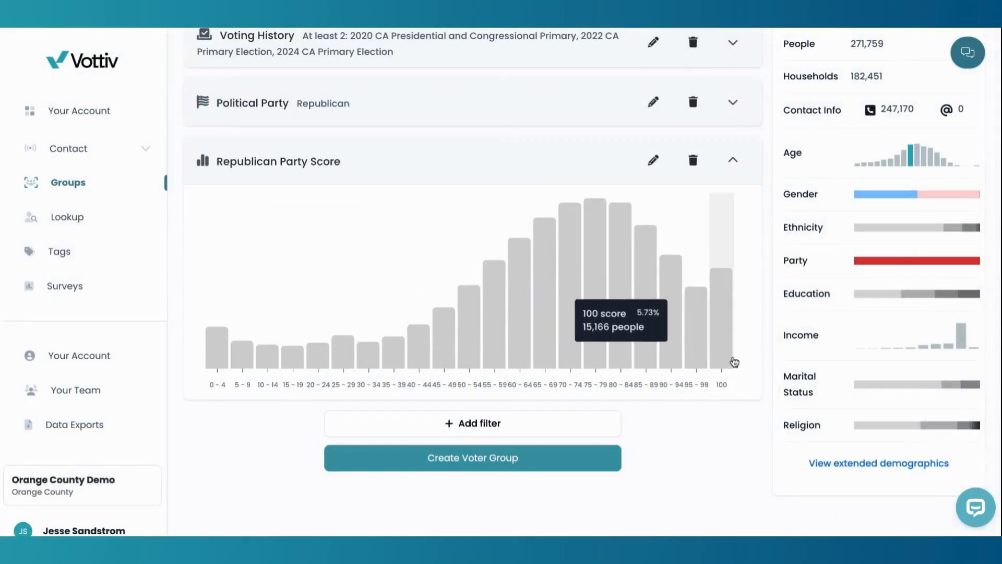
Restrict the Republican Party Score filter to all score ranges from 75 through 100.
click(722, 358)
click(707, 364)
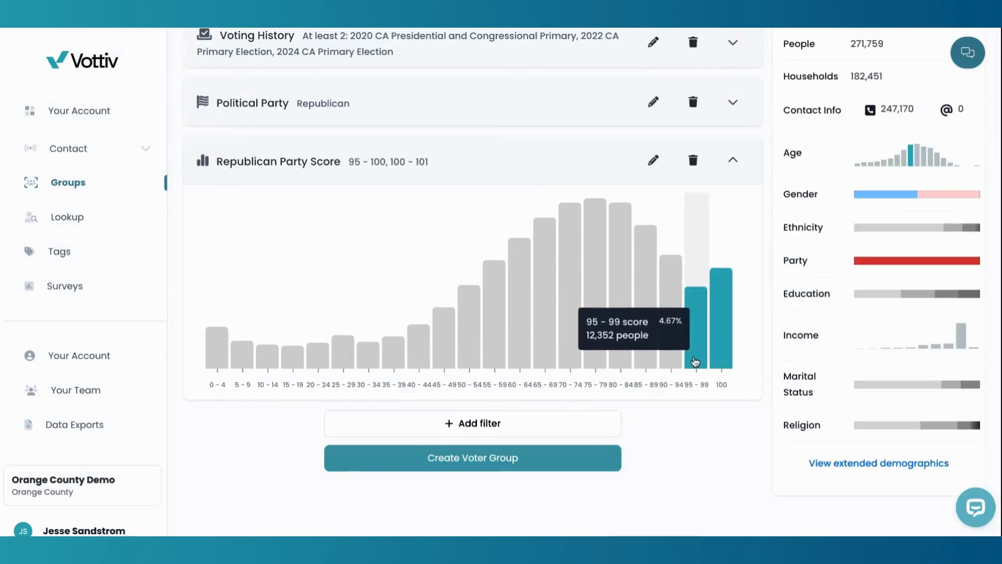
click(670, 361)
click(648, 361)
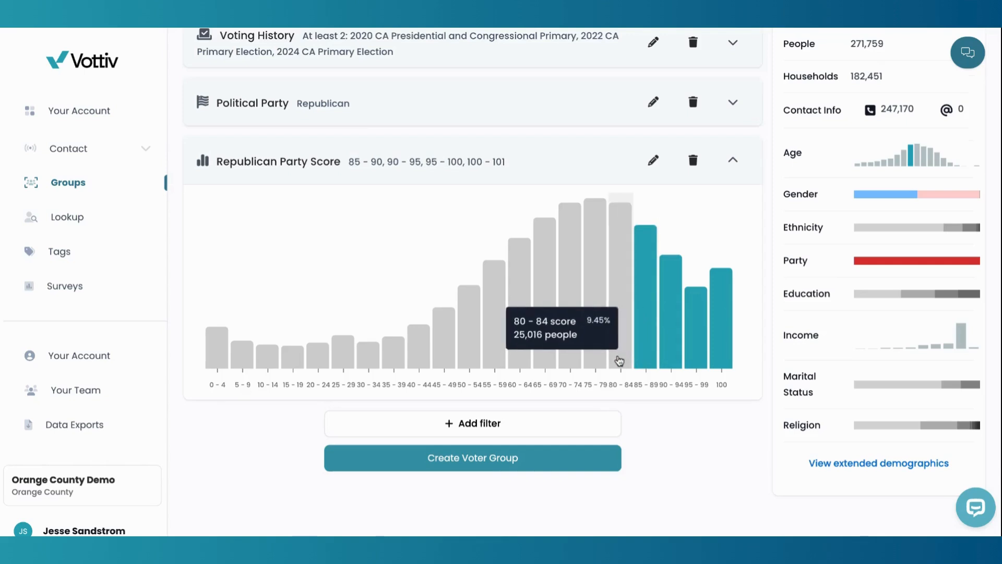
click(621, 361)
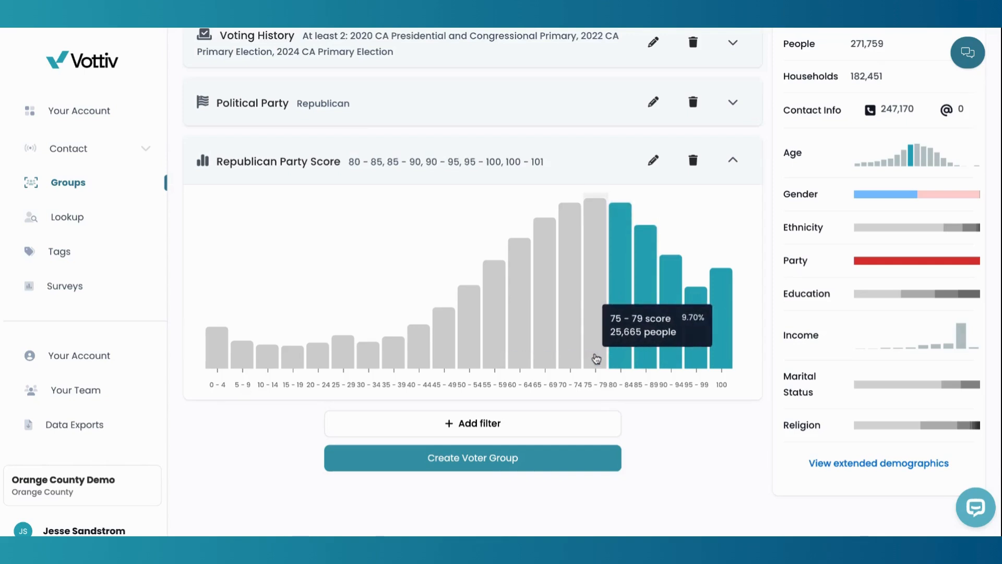
click(596, 358)
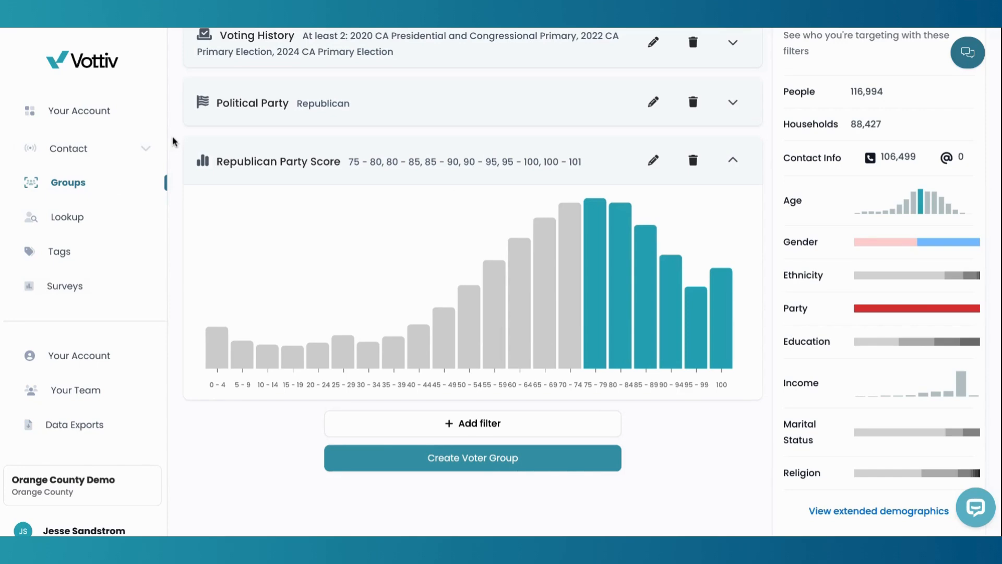
scroll(473, 282, up, 4)
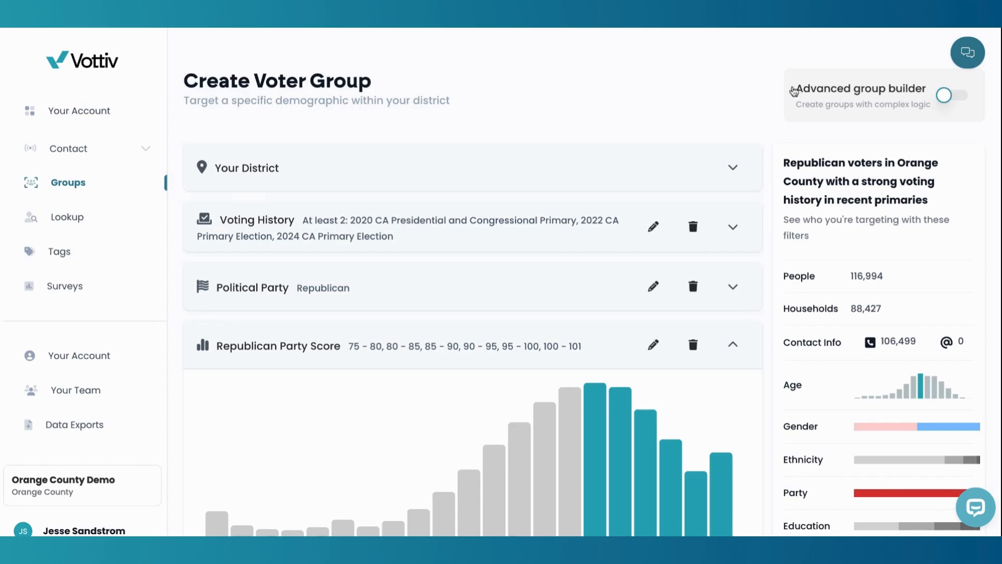
scroll(497, 94, down, 5)
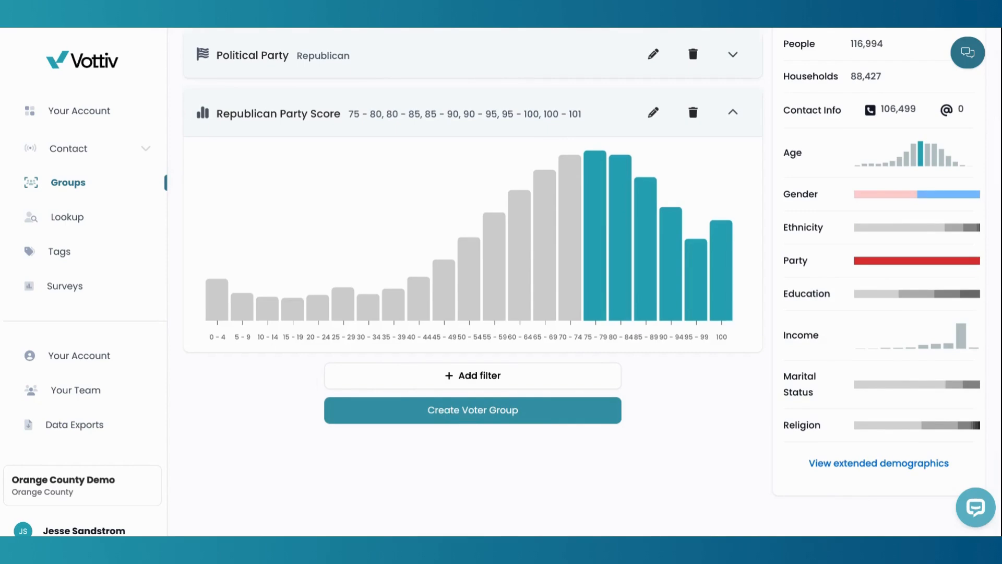
click(449, 410)
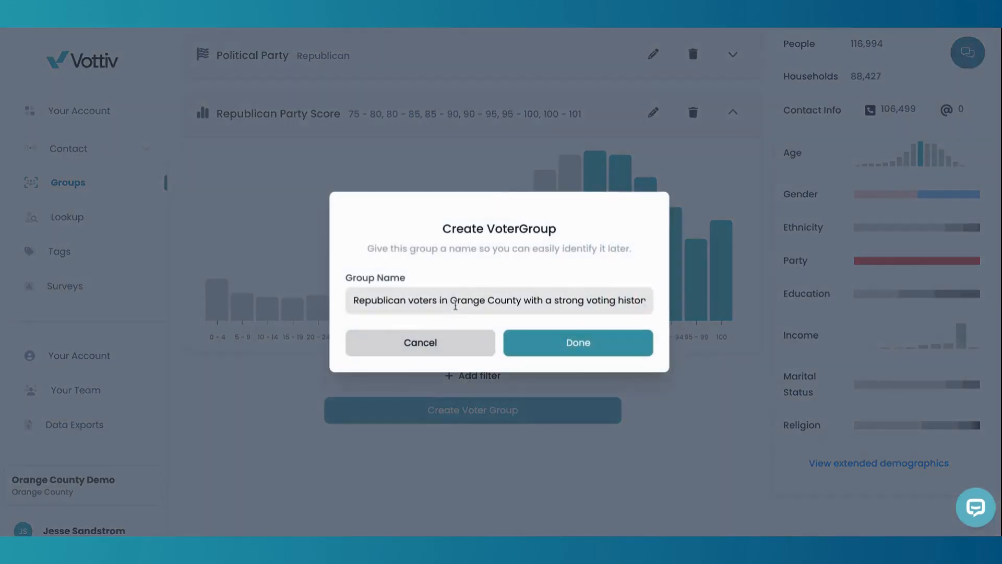
triple_click(455, 305)
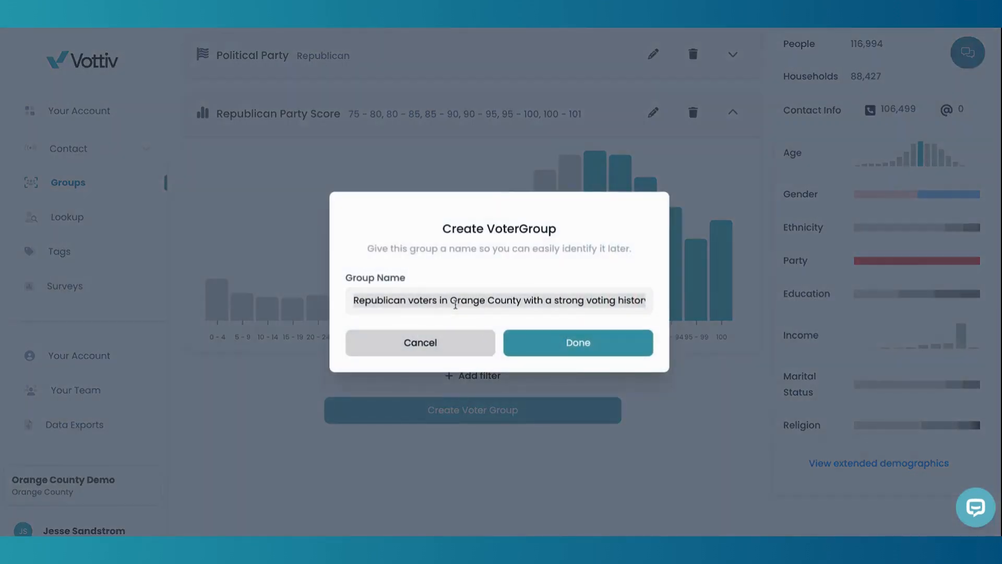
click(458, 260)
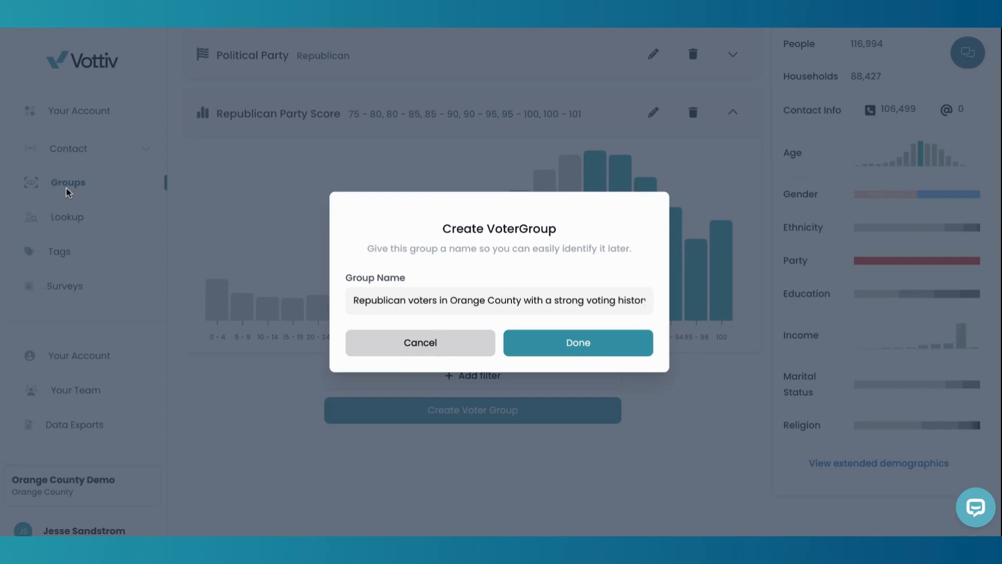
click(418, 340)
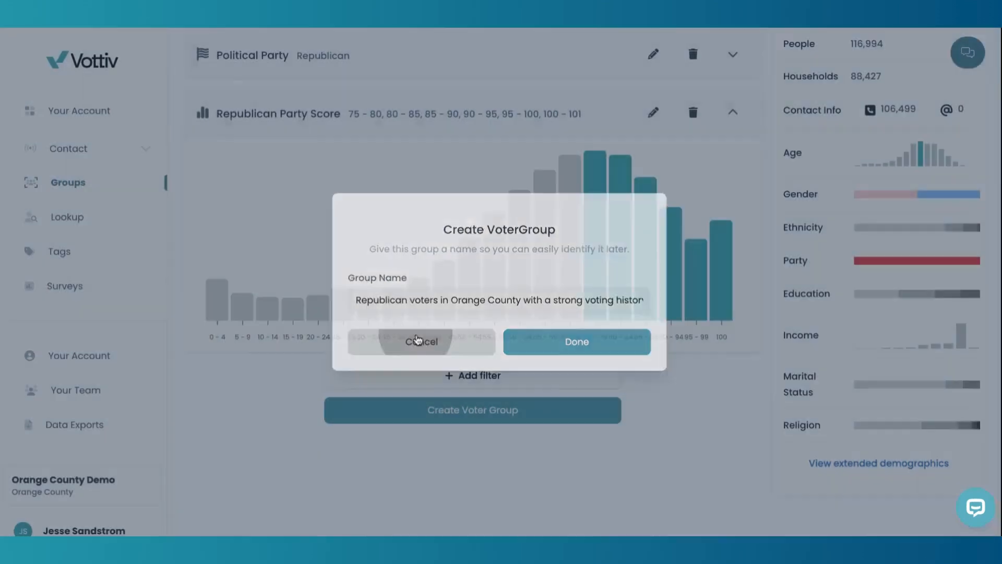
Leave the group builder and open the saved voter group "Residents of Orange County within the Jade Area campaign target".
click(106, 186)
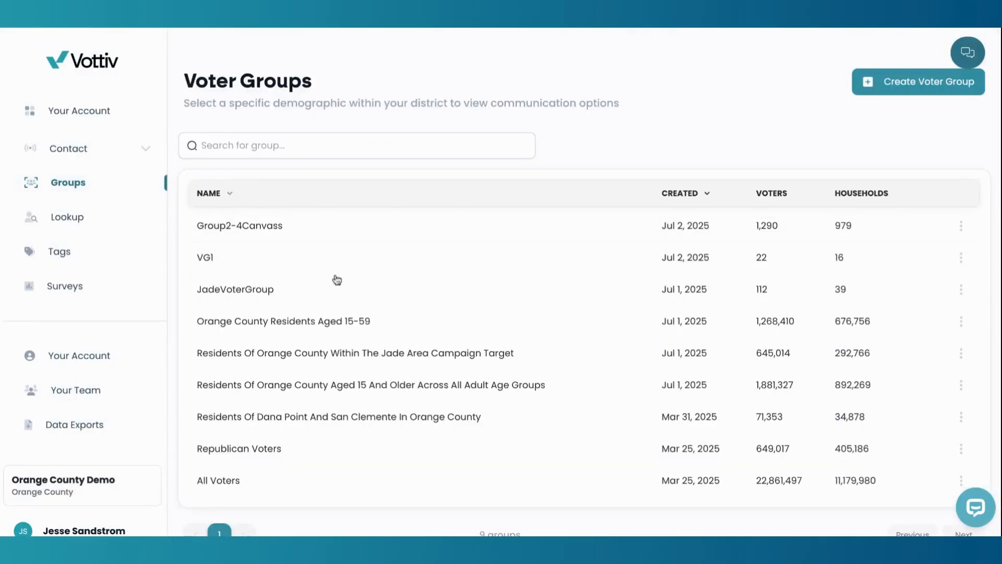
scroll(287, 327, down, 1)
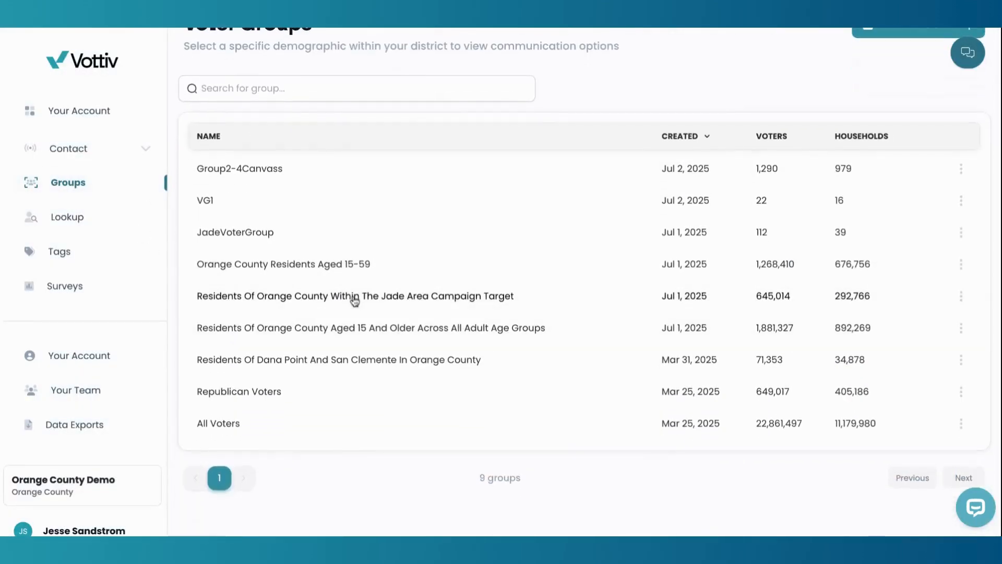
click(355, 300)
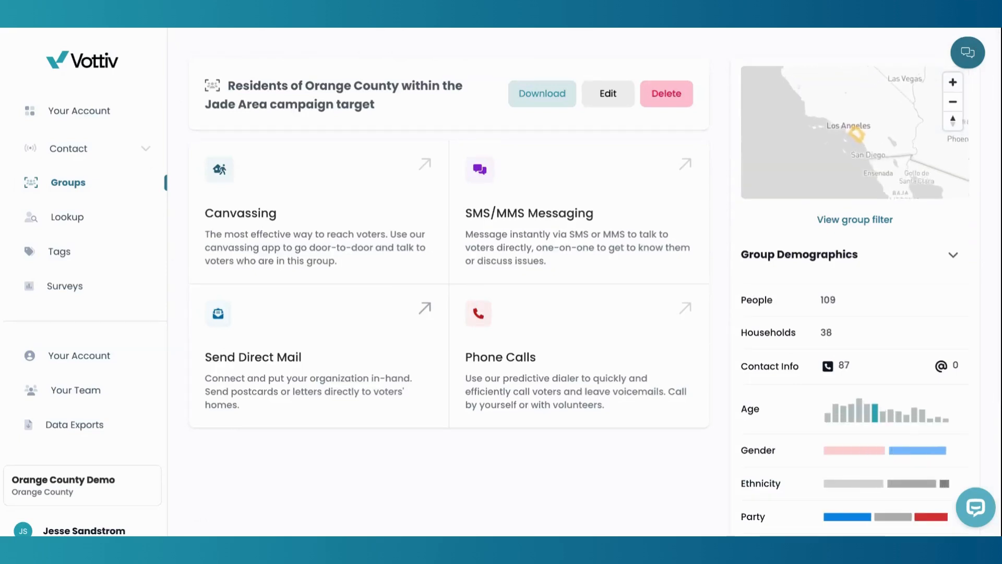